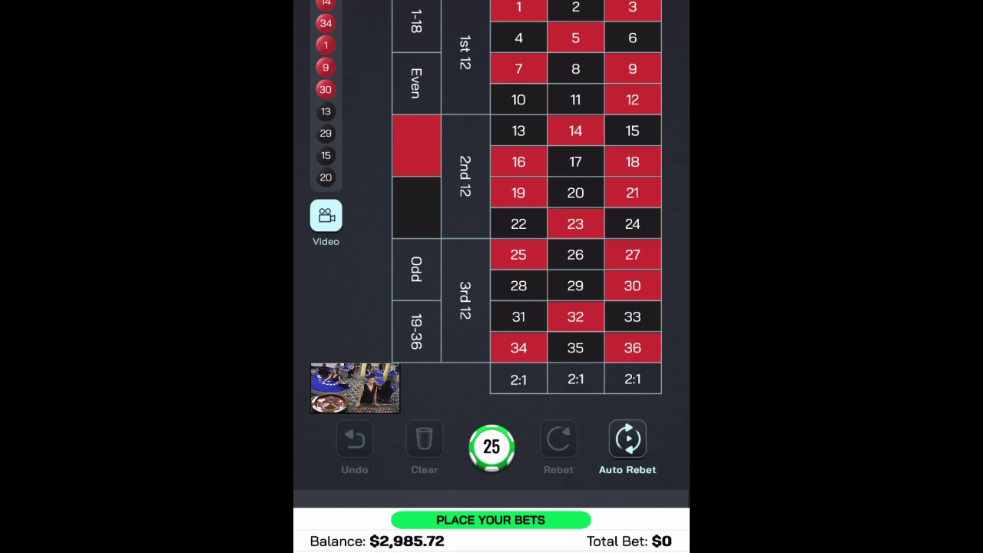
Select the $5 chip and place $5 bets at the top of the layout and on 17 and 20.
left_click(491, 447)
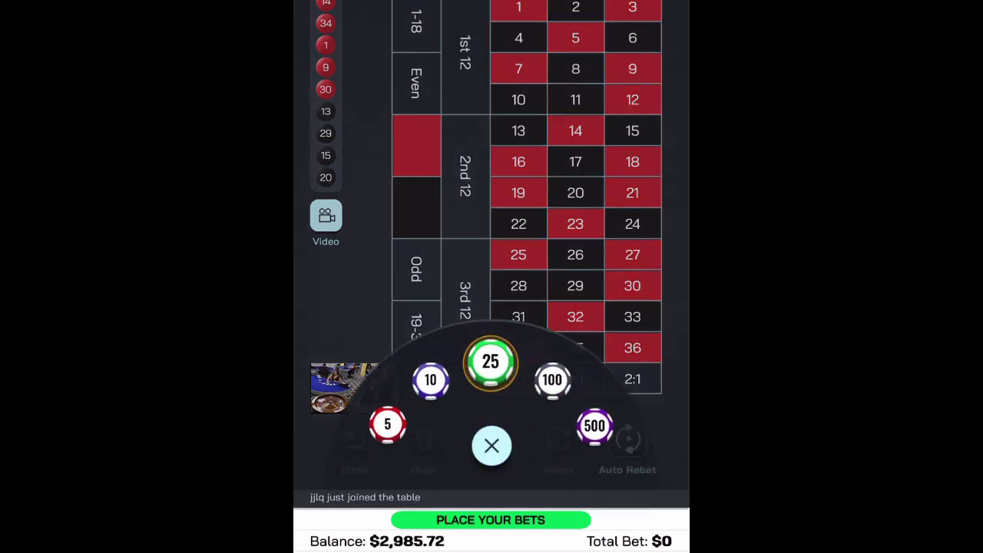
left_click(387, 424)
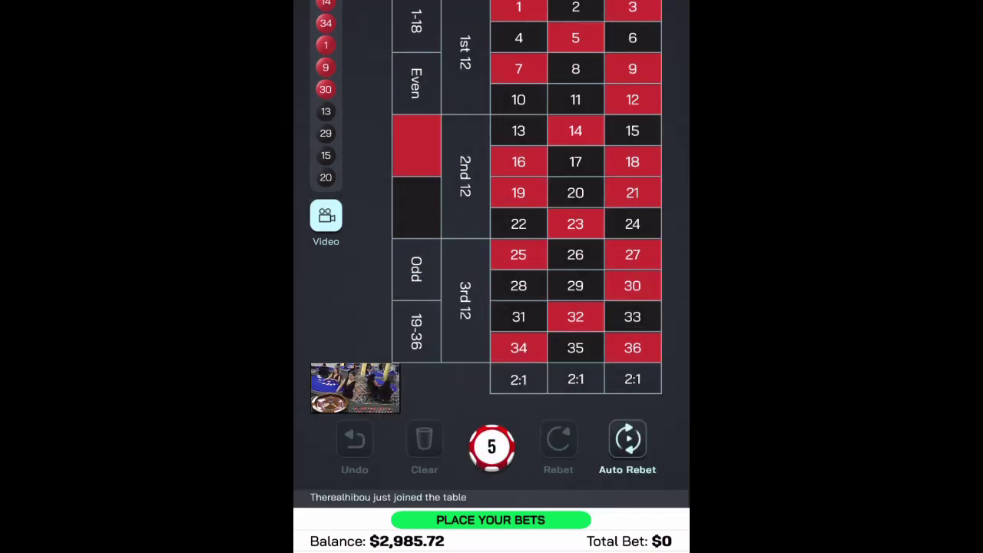
left_click(575, 7)
left_click(576, 8)
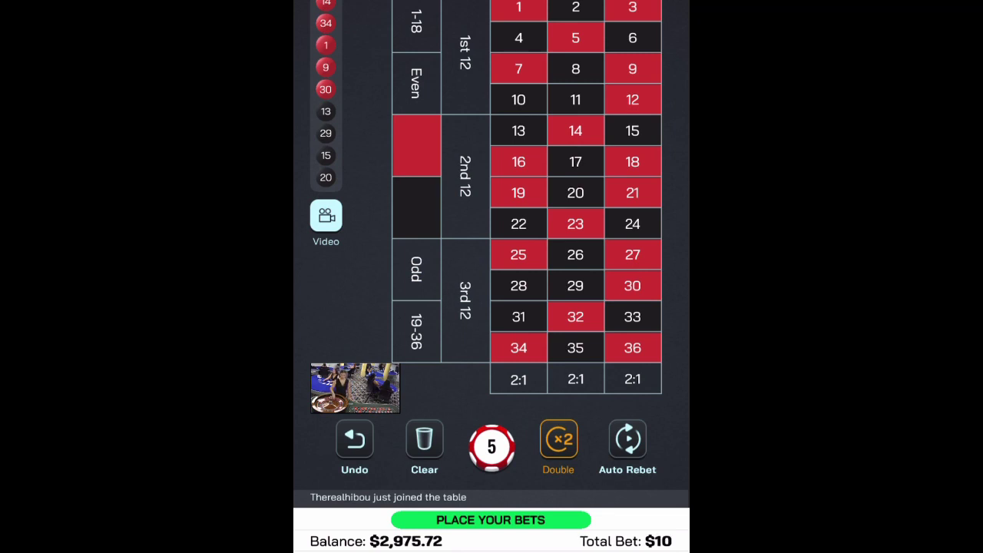
left_click(575, 193)
left_click(576, 162)
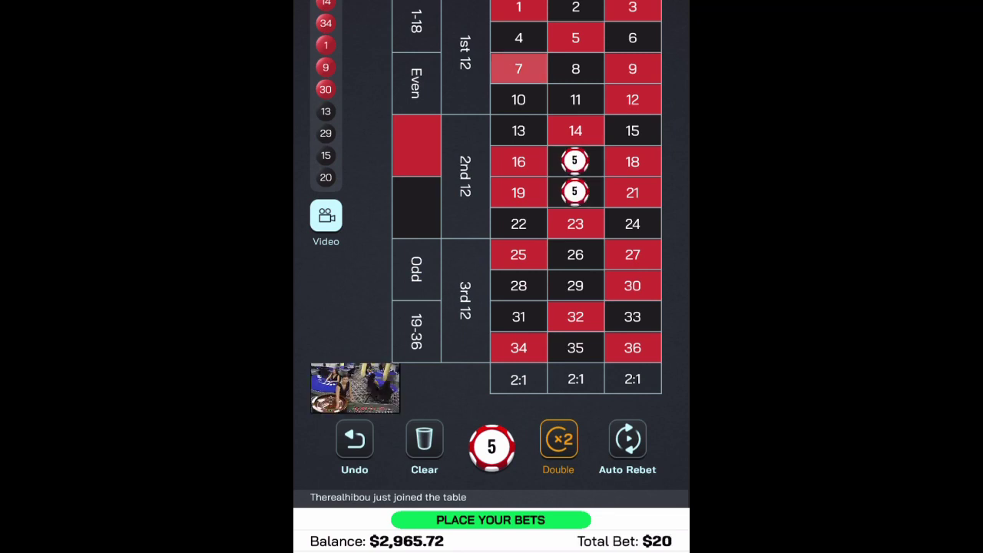
Place $5 chips on 7, 30, 31, 33, 19, 14 and 11.
left_click(518, 68)
left_click(632, 285)
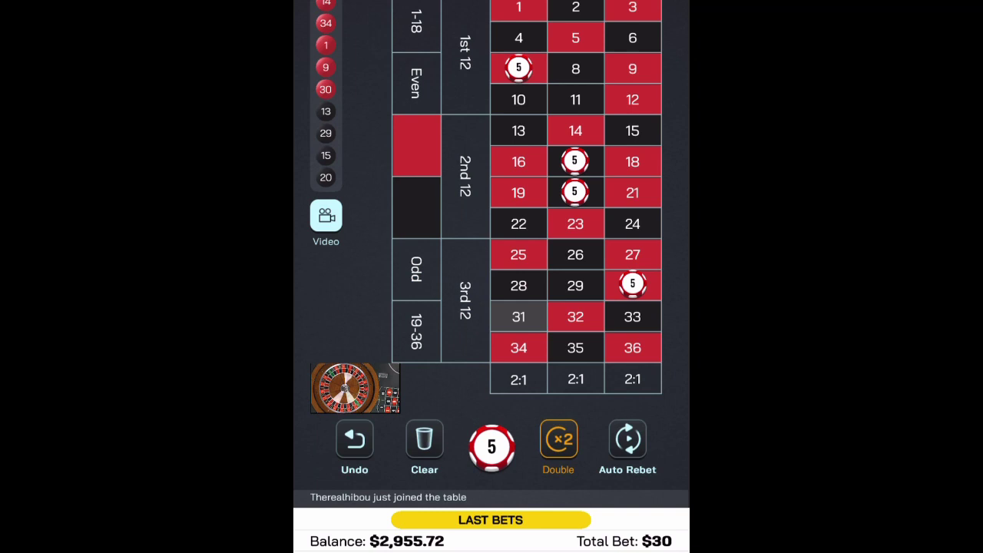
left_click(518, 316)
left_click(632, 316)
left_click(518, 193)
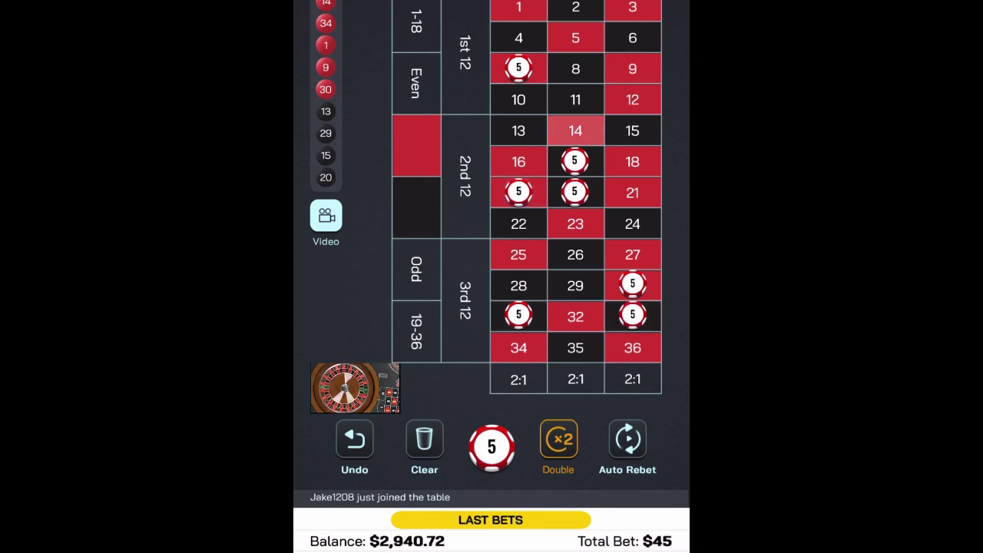
left_click(575, 131)
left_click(575, 100)
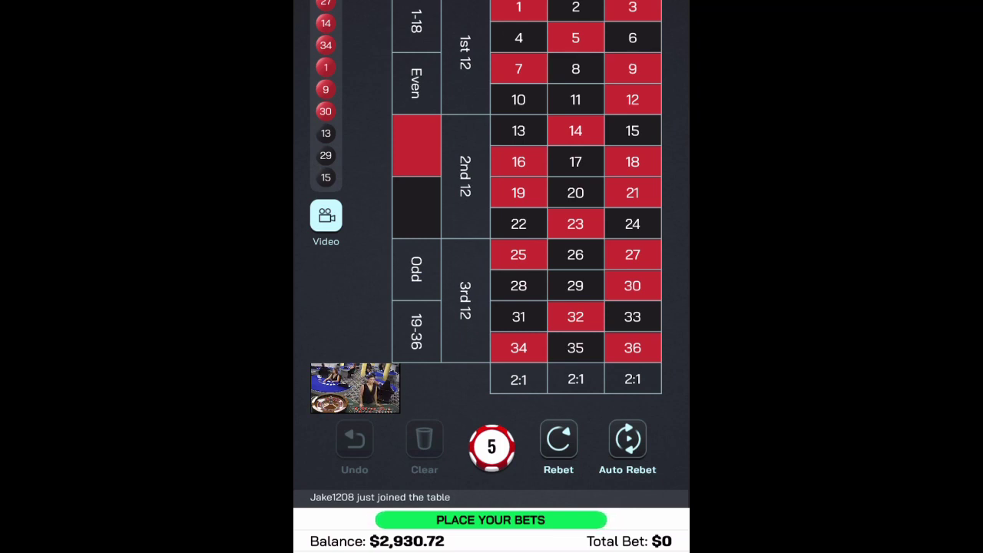
Toggle the dealer video off and on, rebet last round, and keep the $5 chip.
left_click(326, 216)
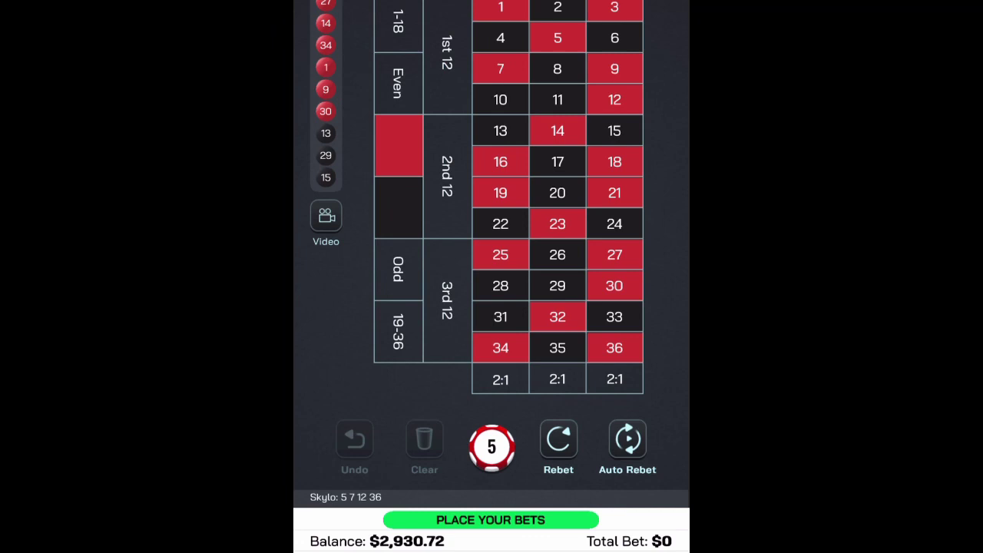
left_click(326, 216)
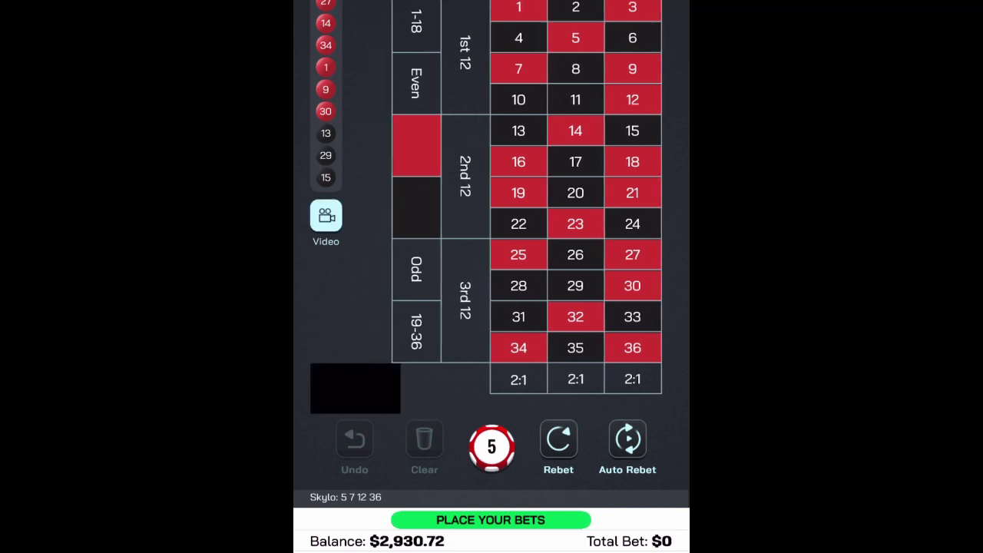
left_click(559, 439)
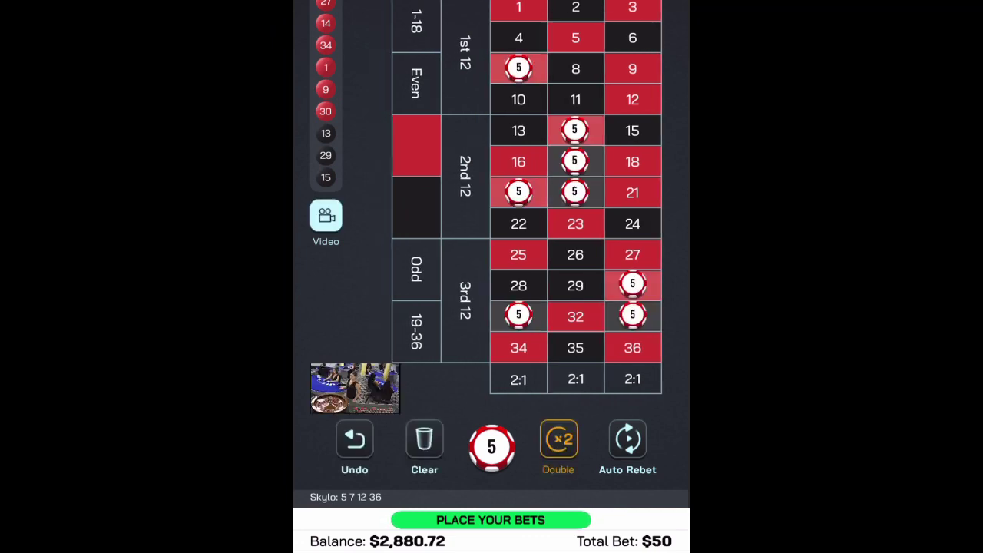
left_click(492, 447)
left_click(492, 446)
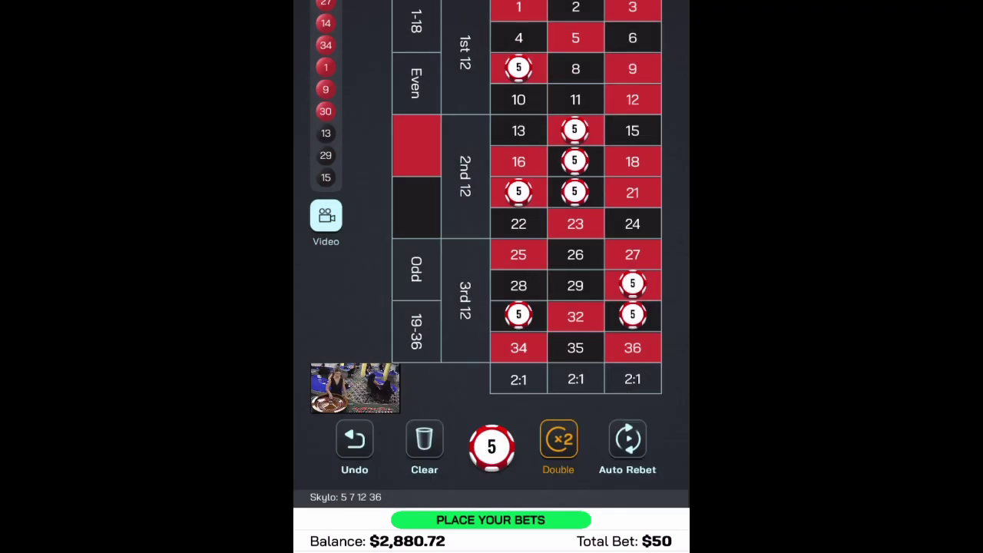
Add $5 chips on 29, 26, 18, 8 and 4, and raise 4, 14 and 19 to $10.
left_click(575, 285)
left_click(575, 255)
left_click(632, 162)
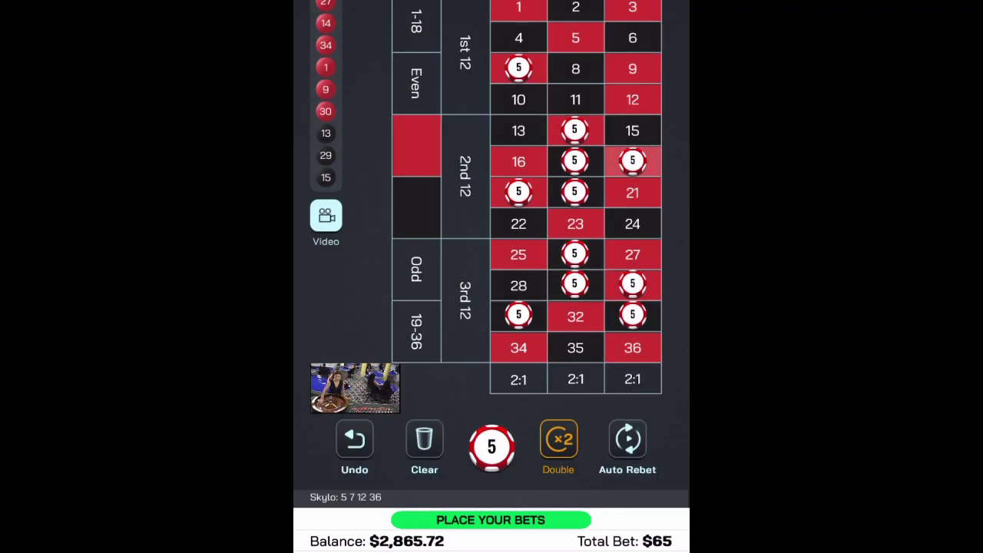
left_click(575, 68)
left_click(519, 38)
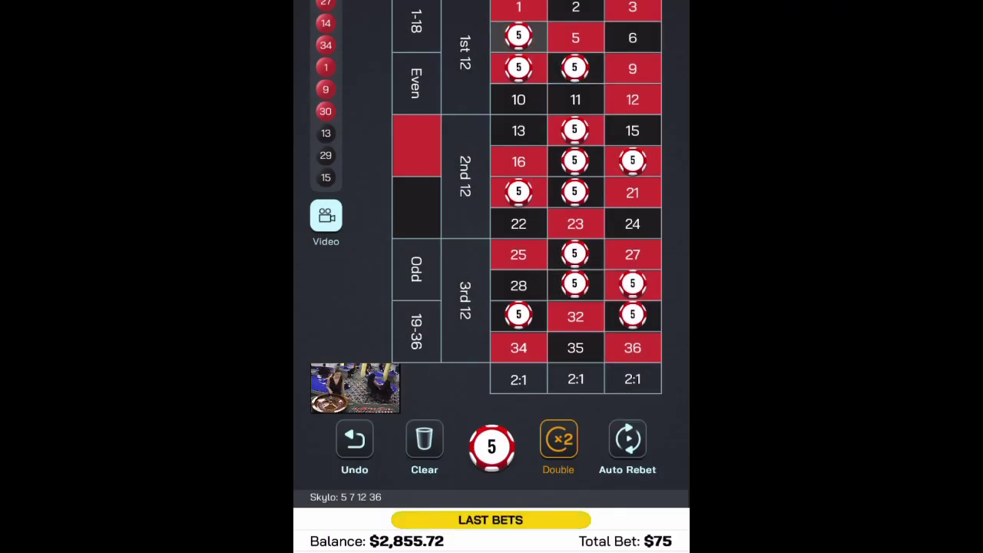
left_click(518, 37)
left_click(576, 131)
left_click(519, 192)
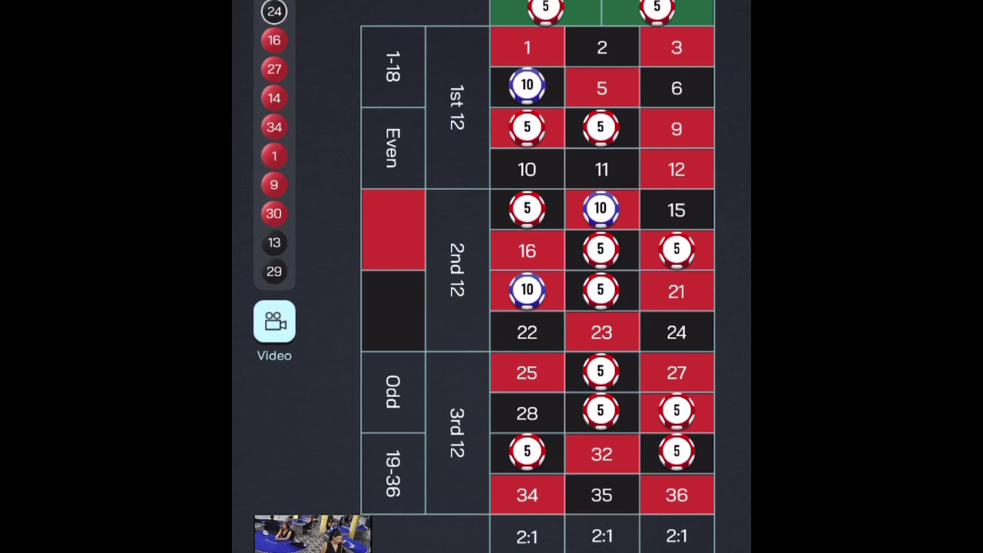
Bring 36, 12, zero and 15 up to $10 and add a $5 chip on 3.
left_click(677, 495)
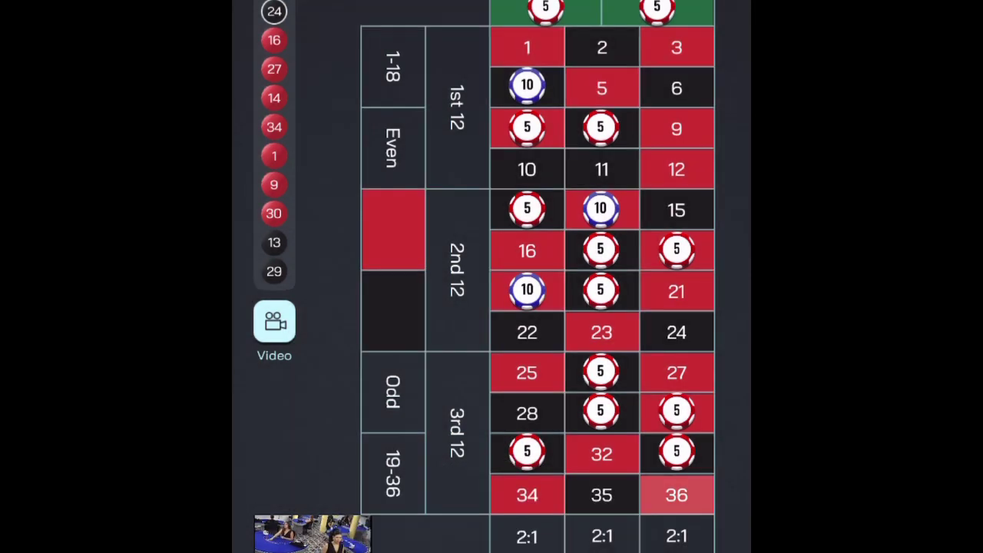
left_click(677, 495)
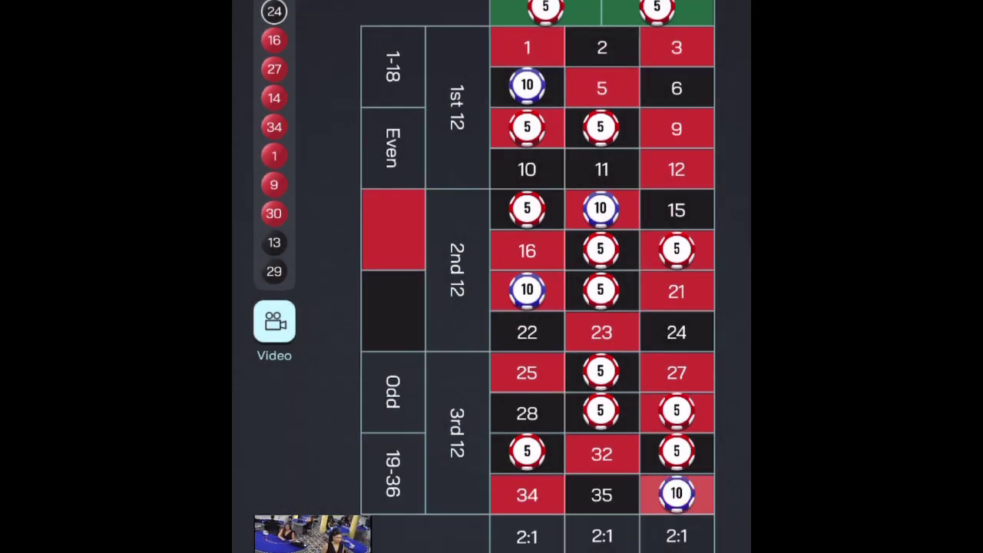
left_click(677, 47)
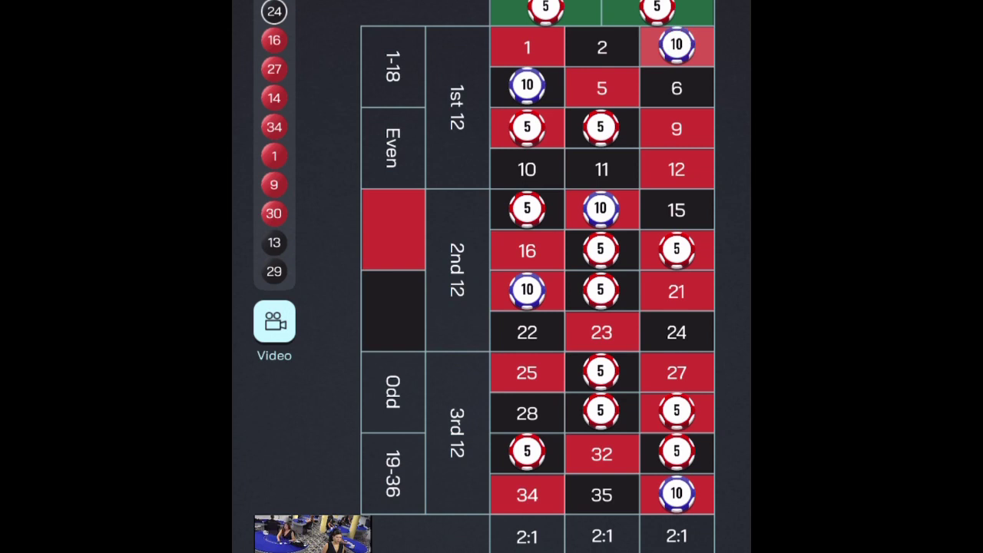
left_click(677, 169)
left_click(677, 169)
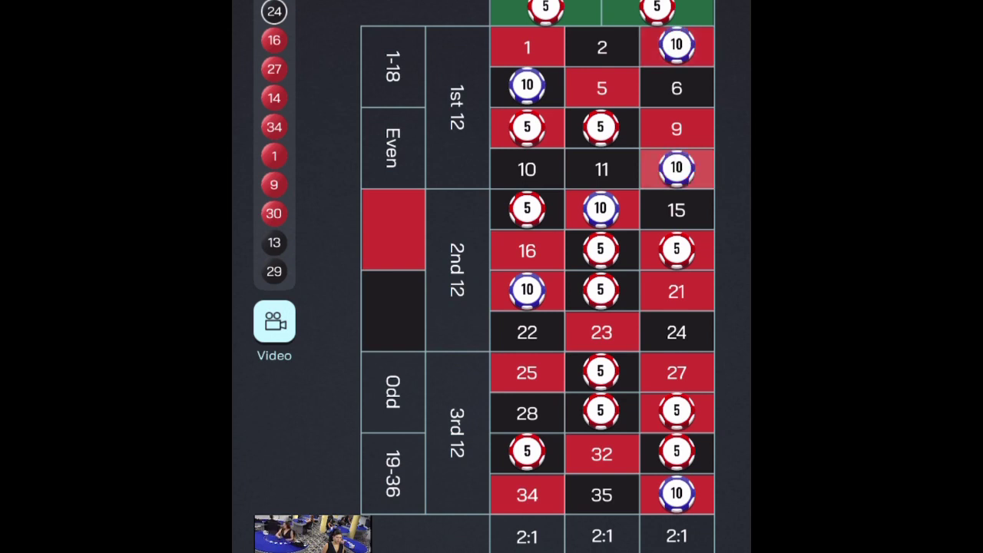
left_click(656, 9)
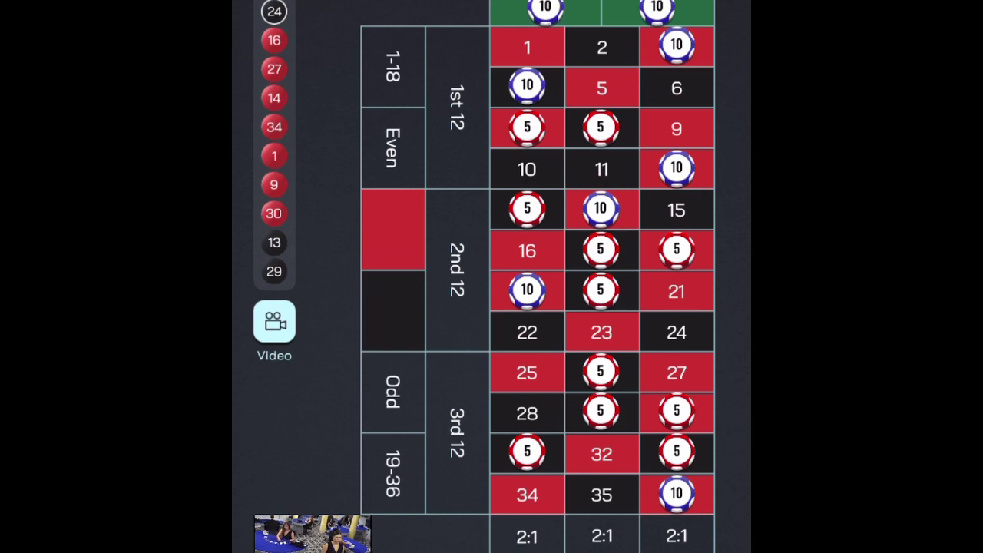
left_click(677, 210)
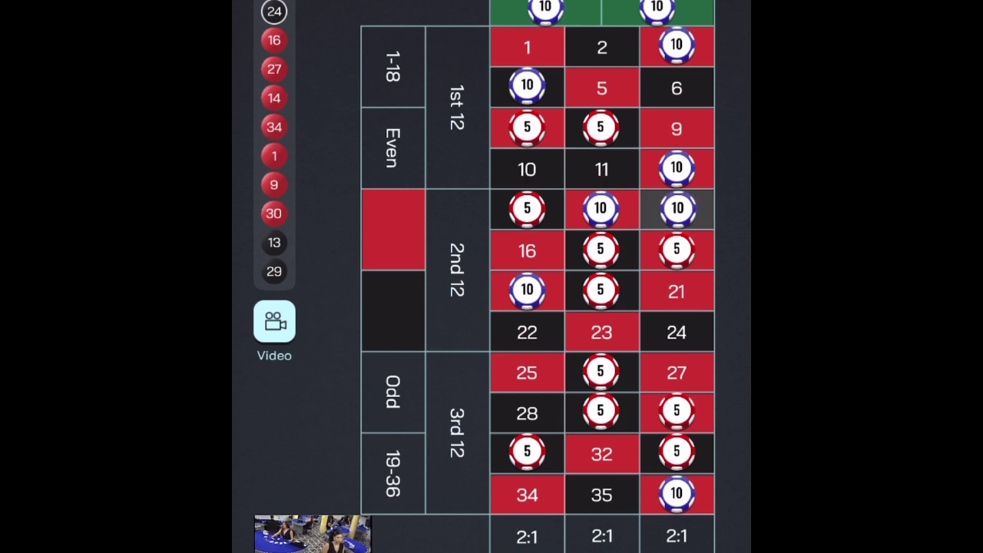
Raise the bets on 13, 17, 18, 20, 26, 29 and 31 to $10.
left_click(527, 210)
left_click(677, 250)
left_click(601, 250)
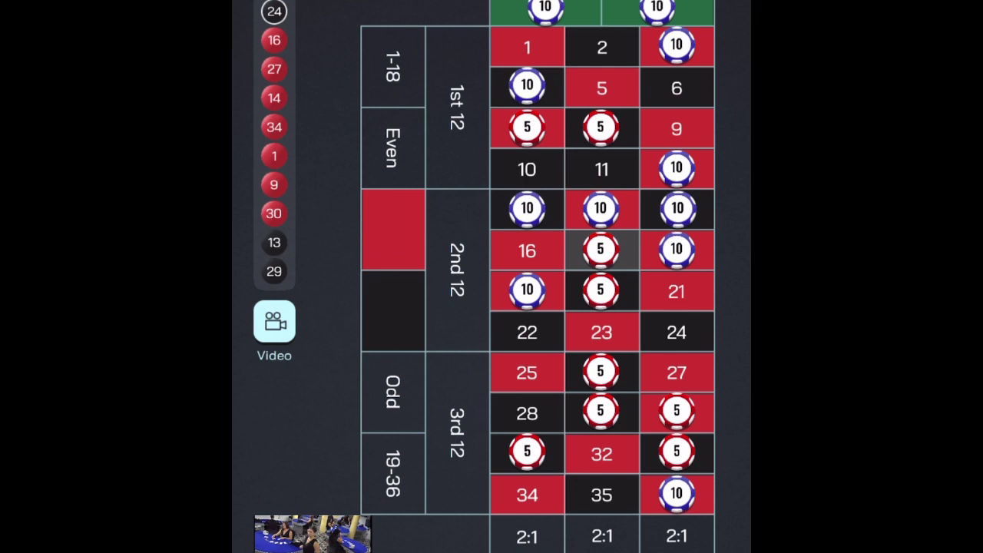
left_click(601, 291)
left_click(601, 372)
left_click(601, 413)
left_click(526, 454)
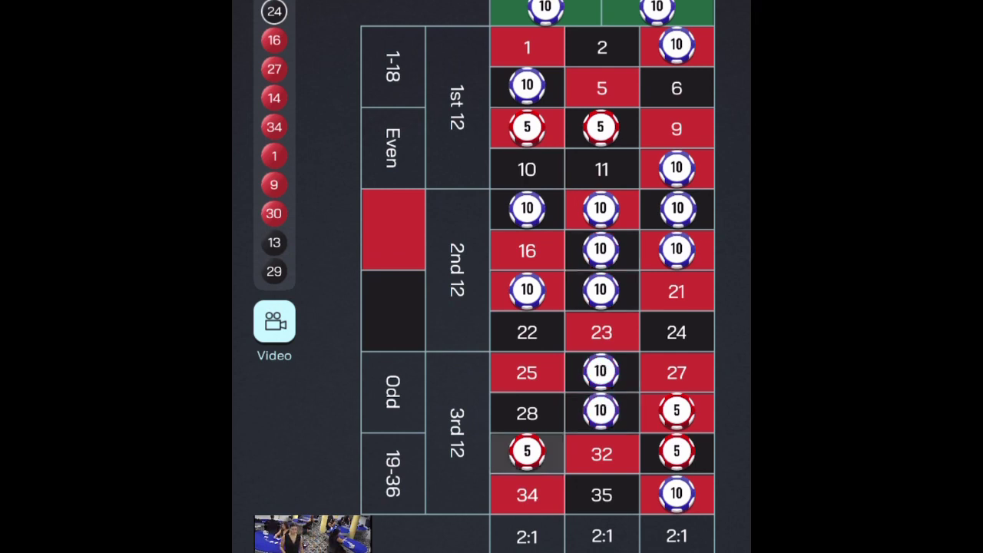
left_click(677, 412)
Raise 22 and 33 to $10 and add a $5 bet on 32.
left_click(527, 332)
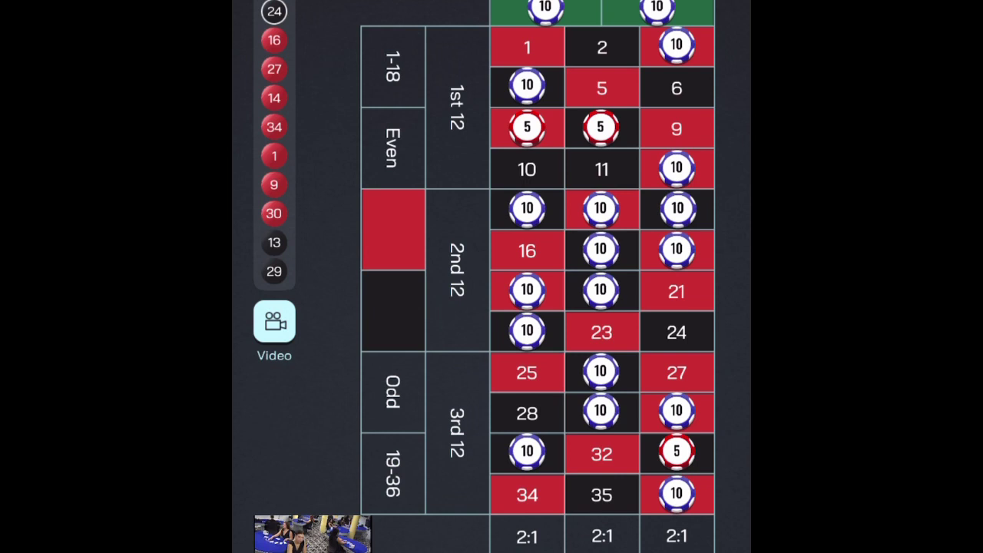
left_click(676, 454)
left_click(602, 453)
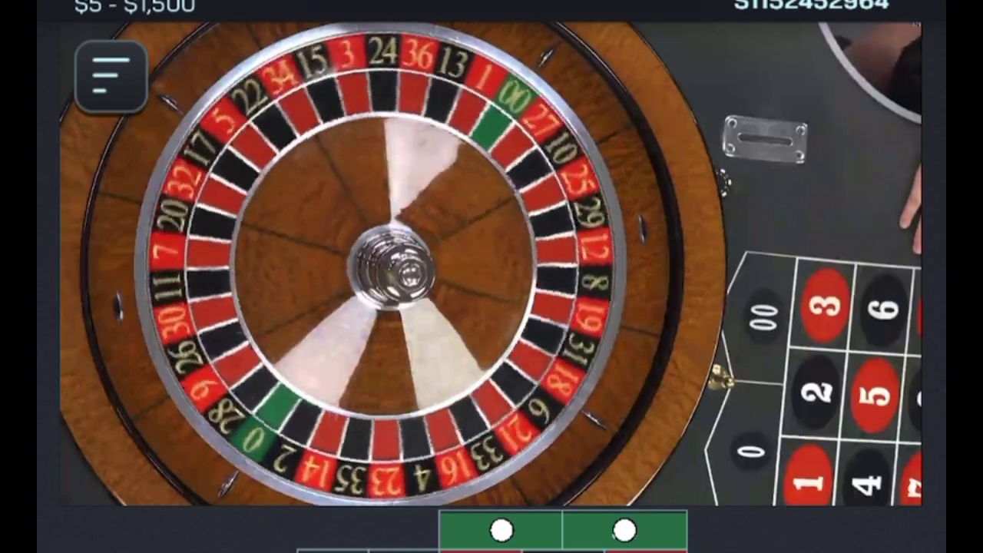
Raise the live stream volume while the wheel spins and the table resets.
key("XF86AudioRaiseVolume")
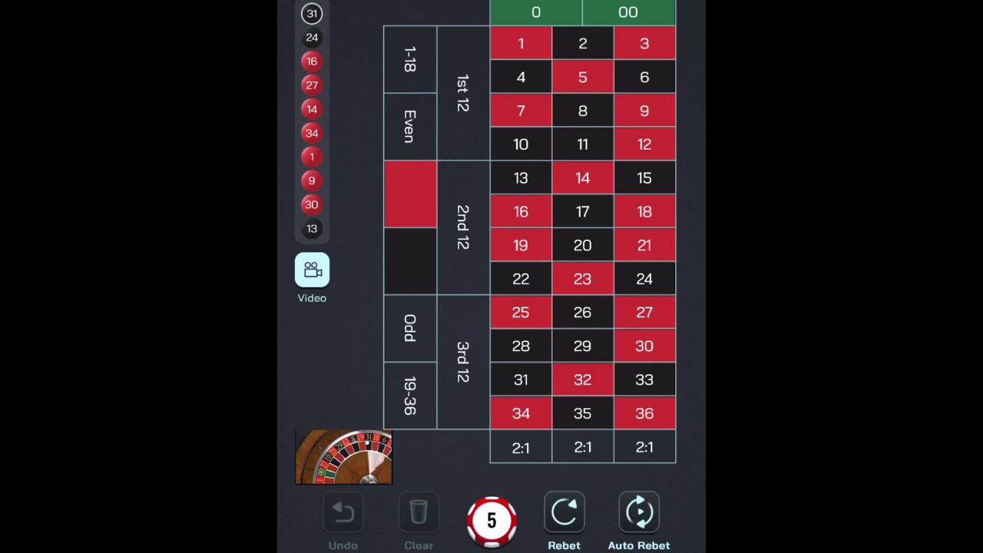
Rebet the previous layout and add $5 chips on 5 and 6.
left_click(564, 513)
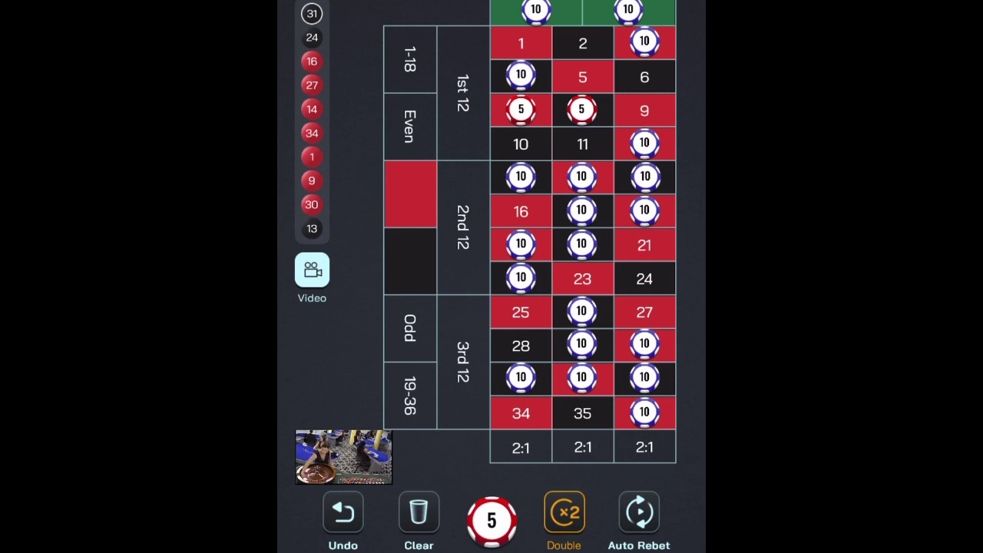
left_click(582, 77)
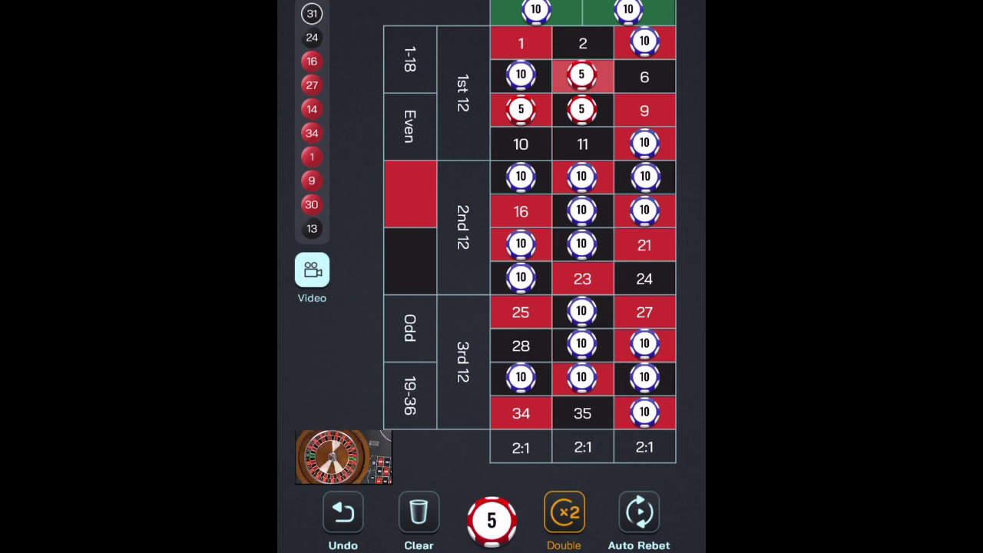
left_click(645, 77)
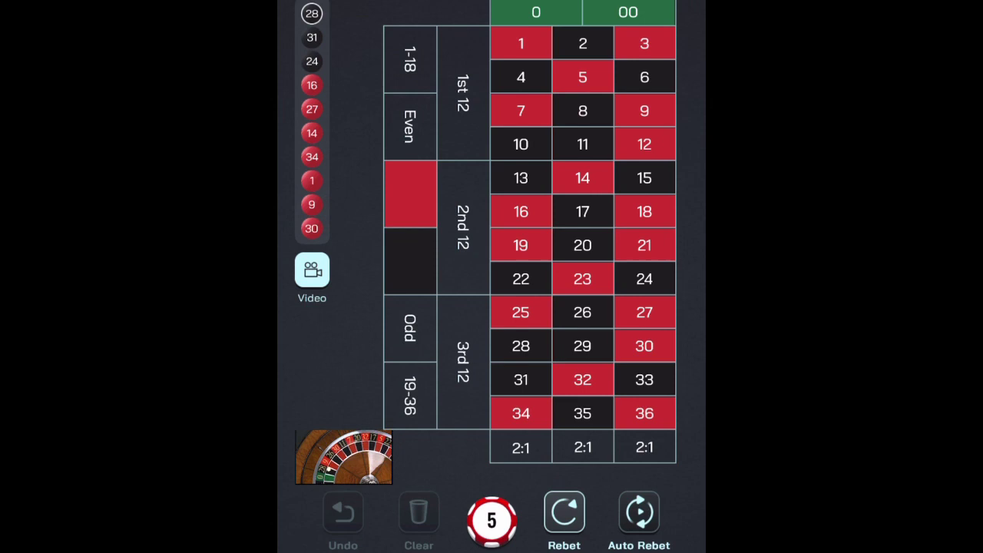
Rebet the previous bets, keep the $5 chip, and add a bet on 2.
left_click(564, 514)
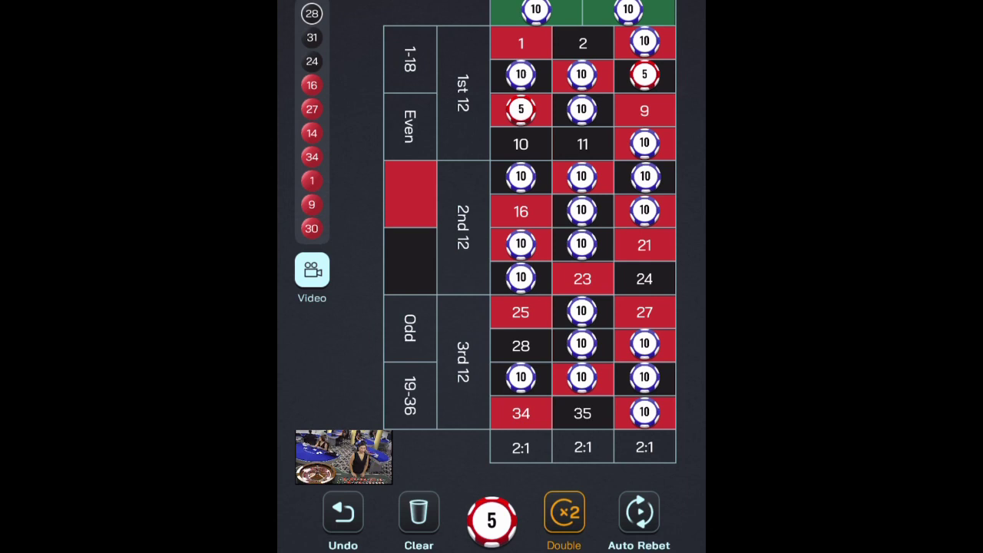
left_click(492, 520)
left_click(425, 448)
left_click(582, 42)
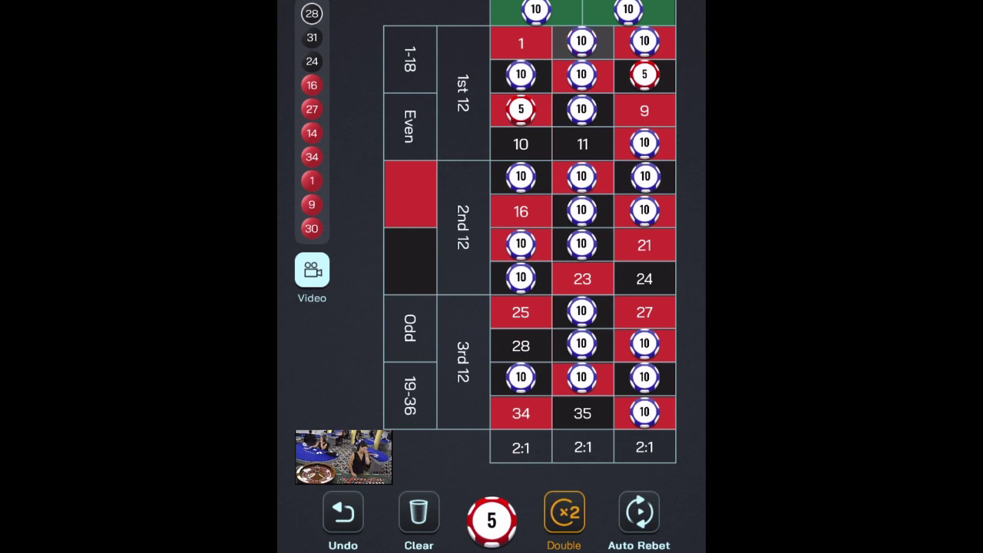
Raise the bets on 26, 29, 31, 32, 30, 33 and 36 to $15.
left_click(521, 378)
left_click(582, 377)
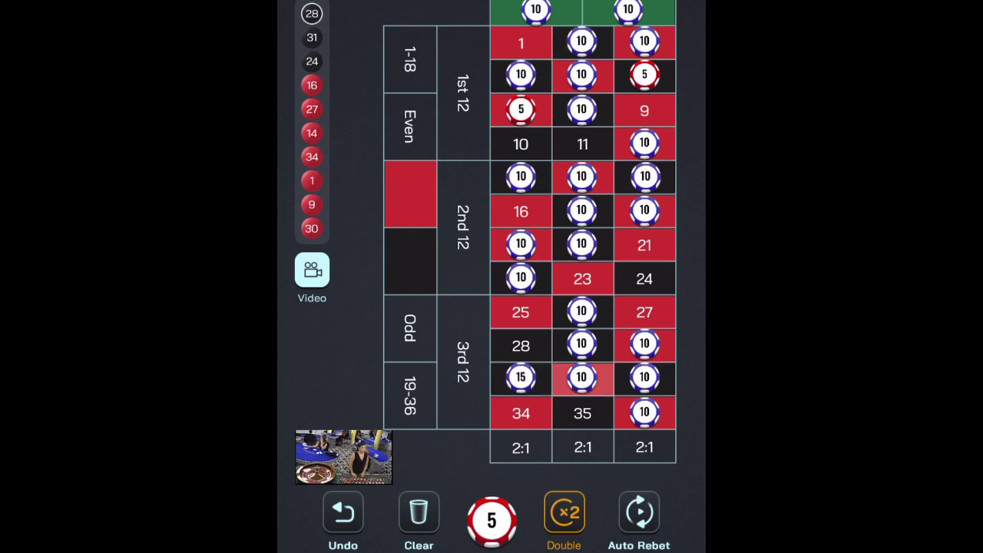
left_click(582, 344)
left_click(582, 311)
left_click(645, 343)
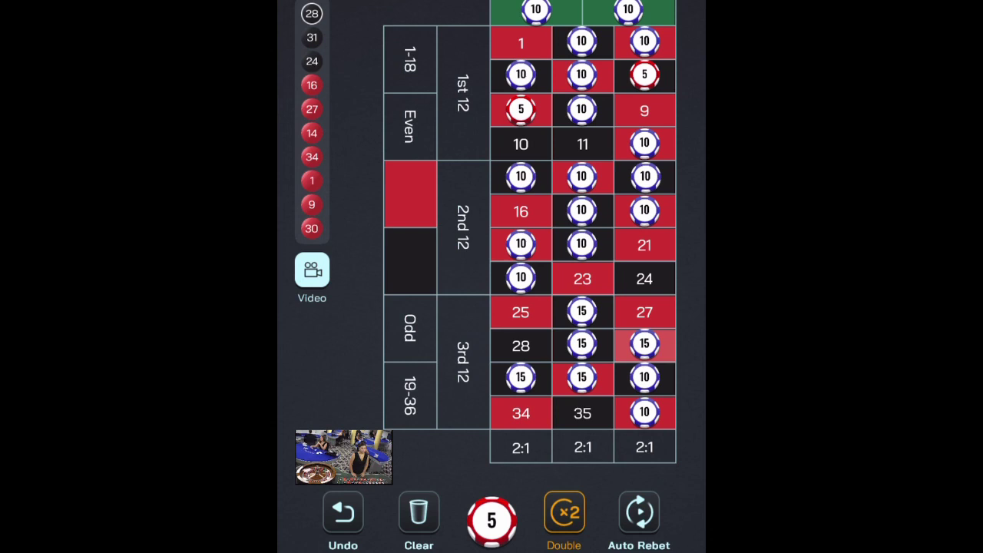
left_click(644, 377)
left_click(644, 413)
left_click(521, 278)
Raise the bets on 17, 19, 20, 22, 12, 13, 15 and 18 to $15.
left_click(521, 244)
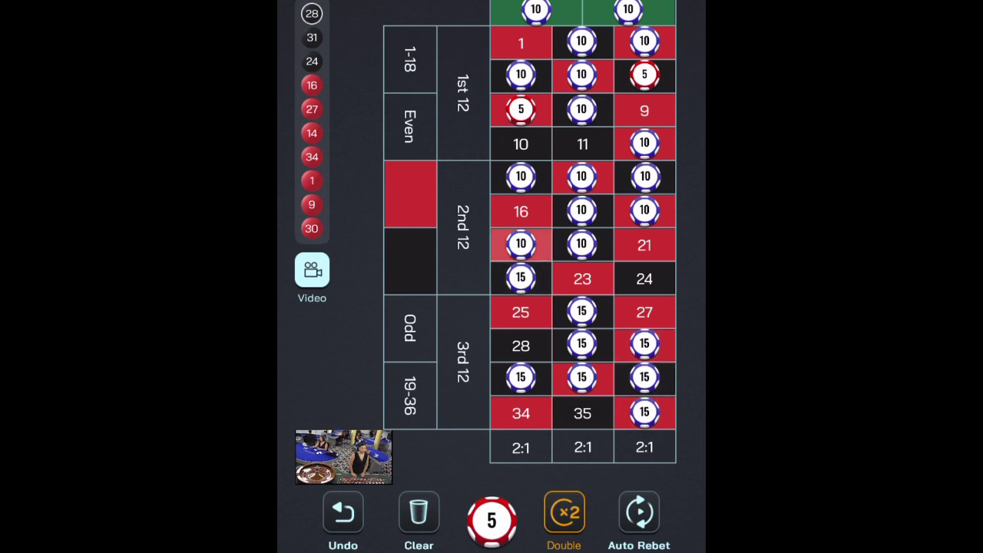
left_click(582, 245)
left_click(582, 211)
left_click(582, 177)
left_click(520, 176)
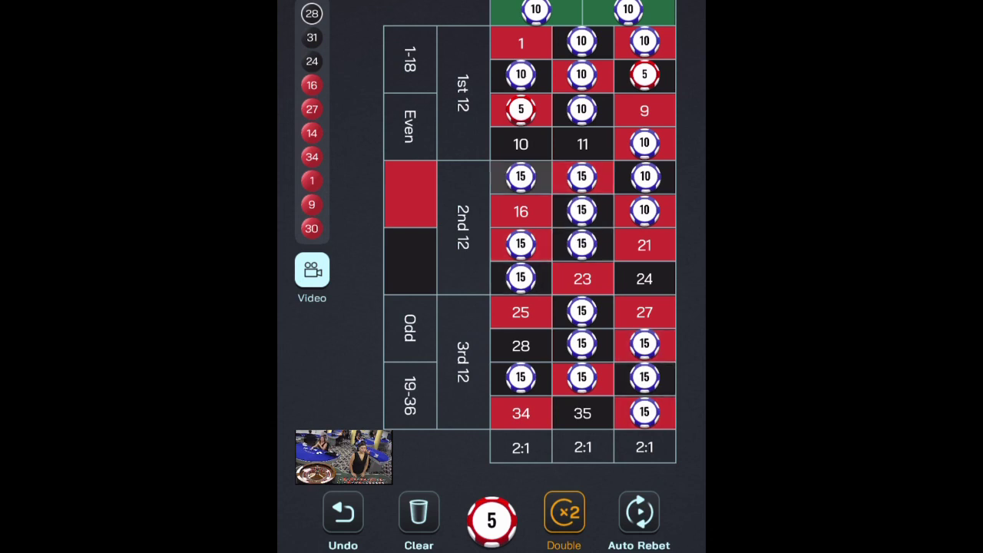
left_click(644, 211)
left_click(644, 176)
left_click(645, 143)
left_click(583, 109)
Raise the bets on 6, 7 and 8, and bring 0, 2, 4, 5 and 3 to $15.
left_click(521, 109)
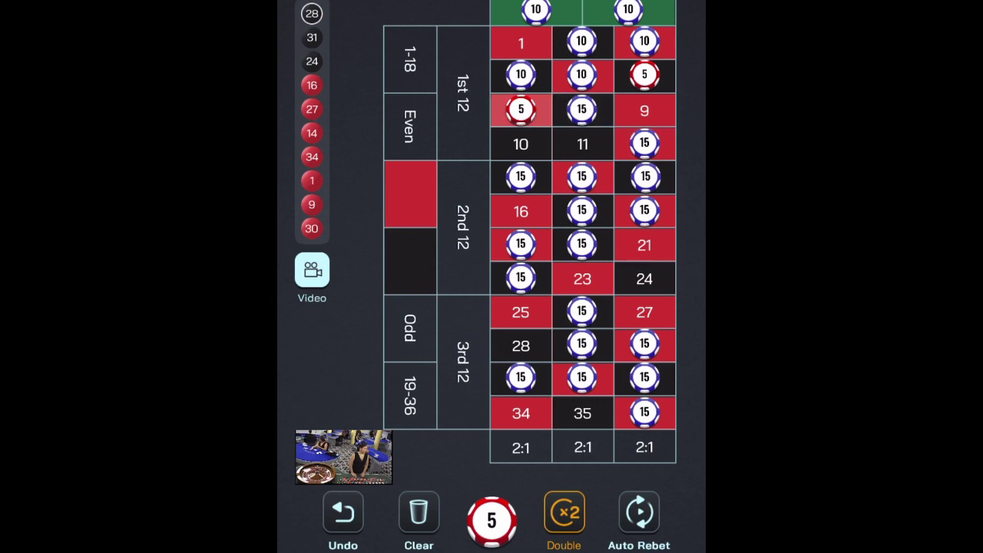
left_click(644, 75)
left_click(582, 75)
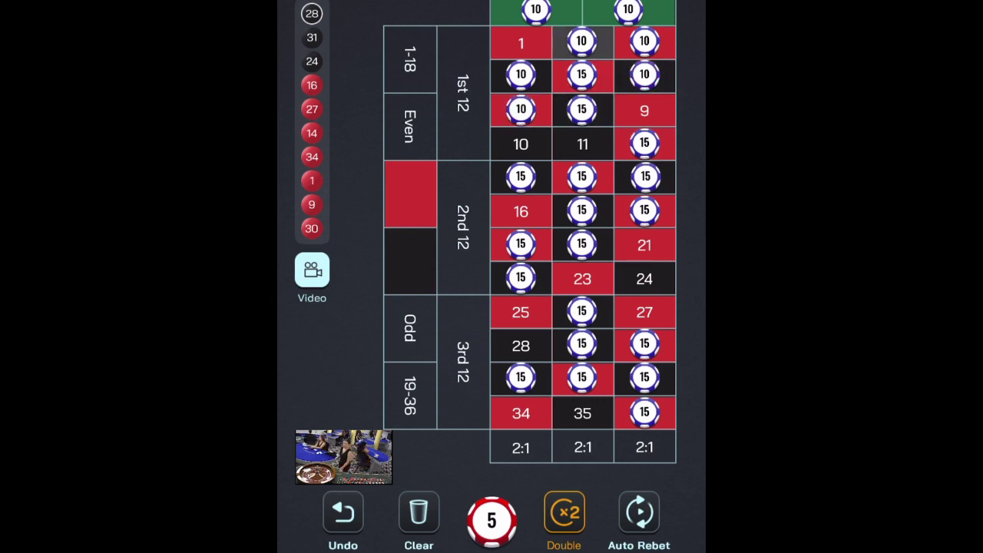
left_click(582, 42)
left_click(520, 76)
left_click(536, 10)
left_click(644, 43)
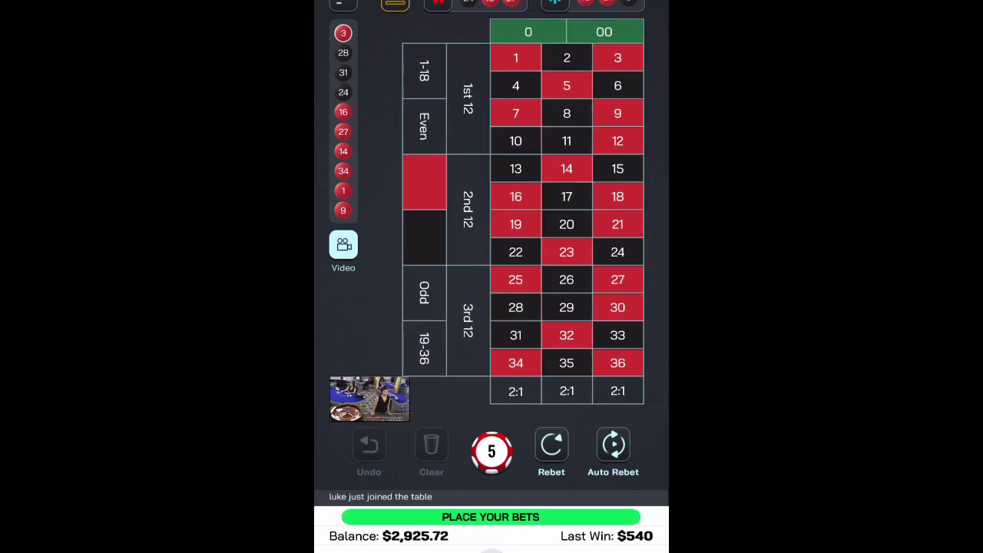
Rebet last round's $15 layout for a $365 total, leaving a $2,560.72 balance.
left_click(551, 445)
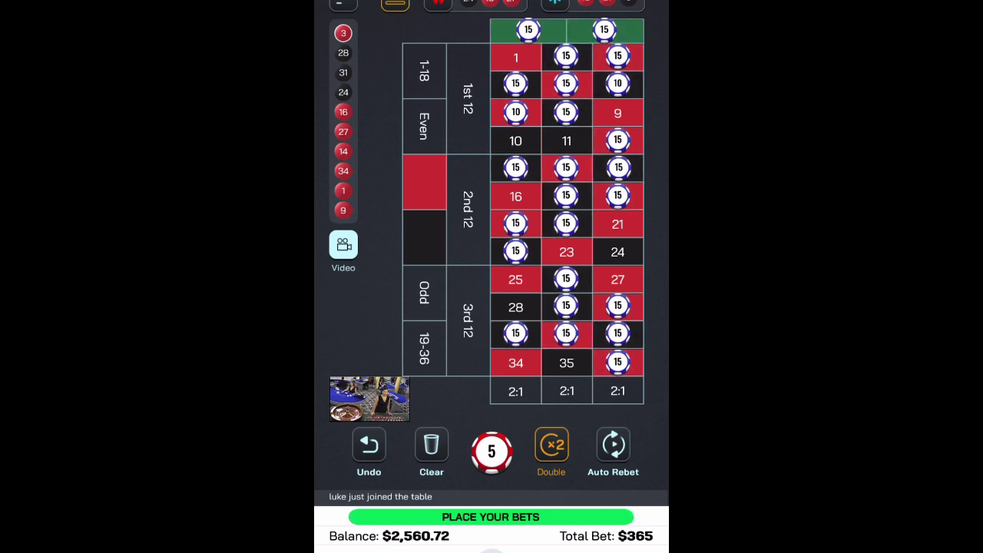